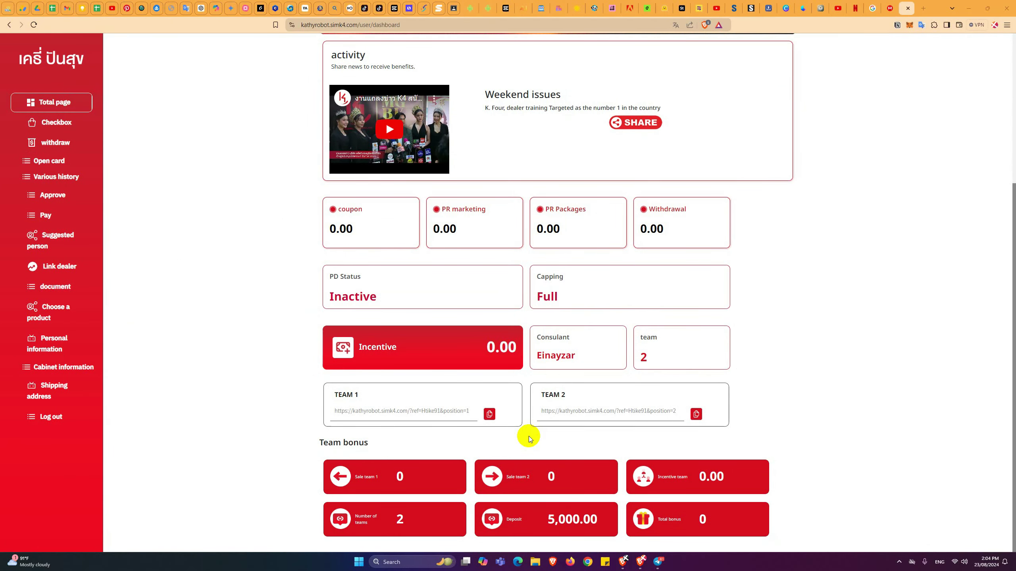
pyautogui.scroll(3, 528, 437)
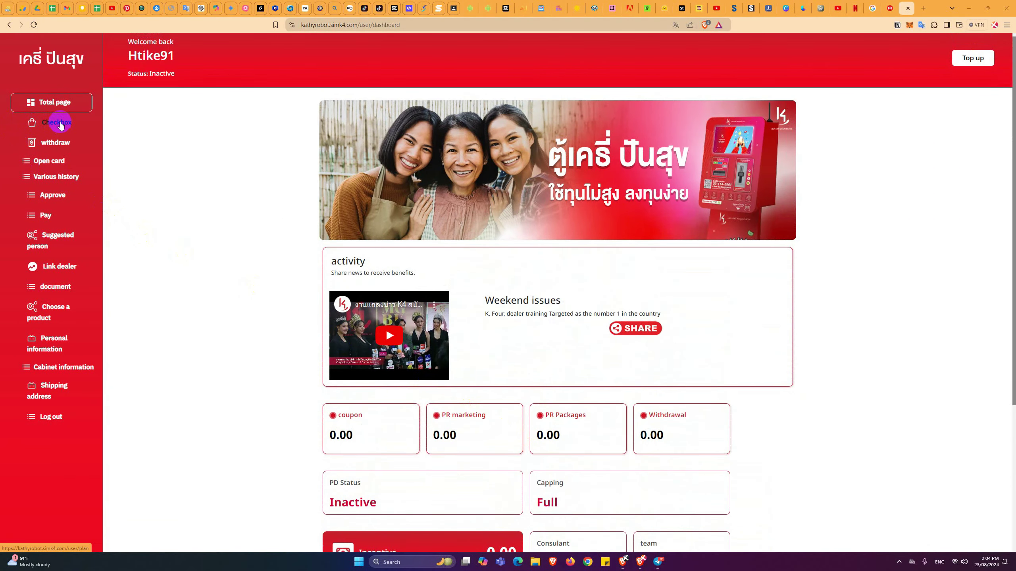
pyautogui.click(60, 124)
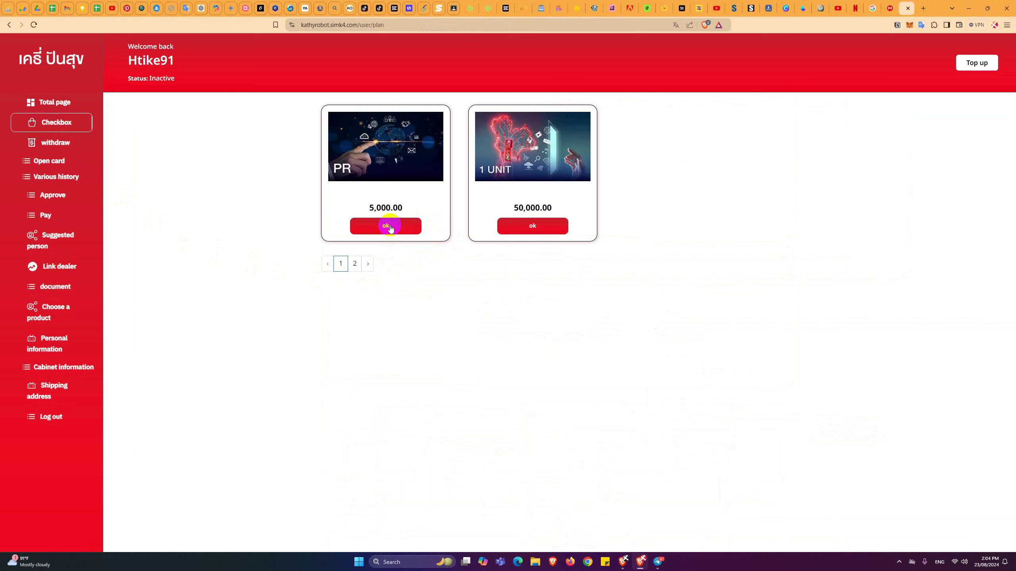
pyautogui.click(387, 226)
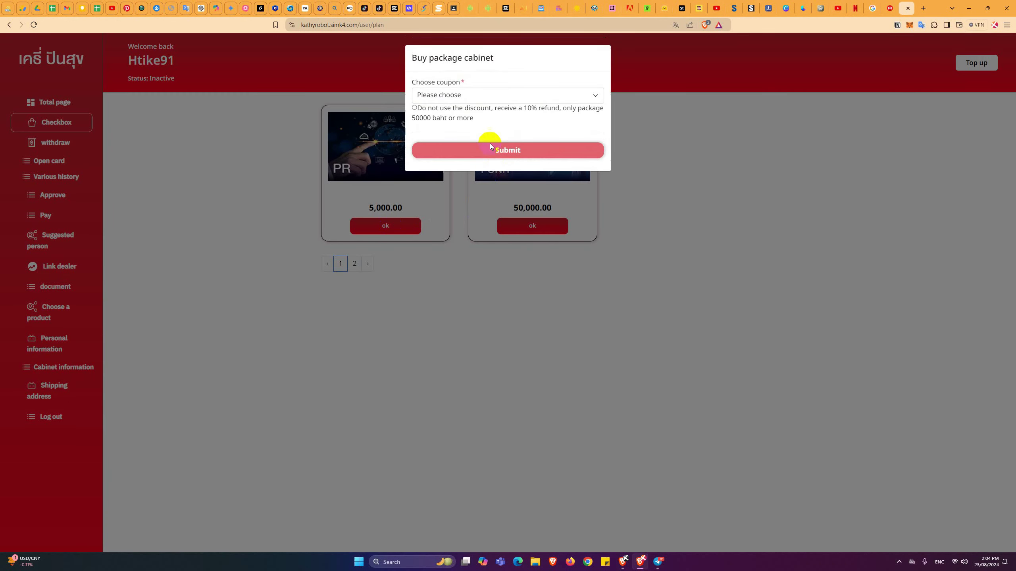
pyautogui.click(464, 94)
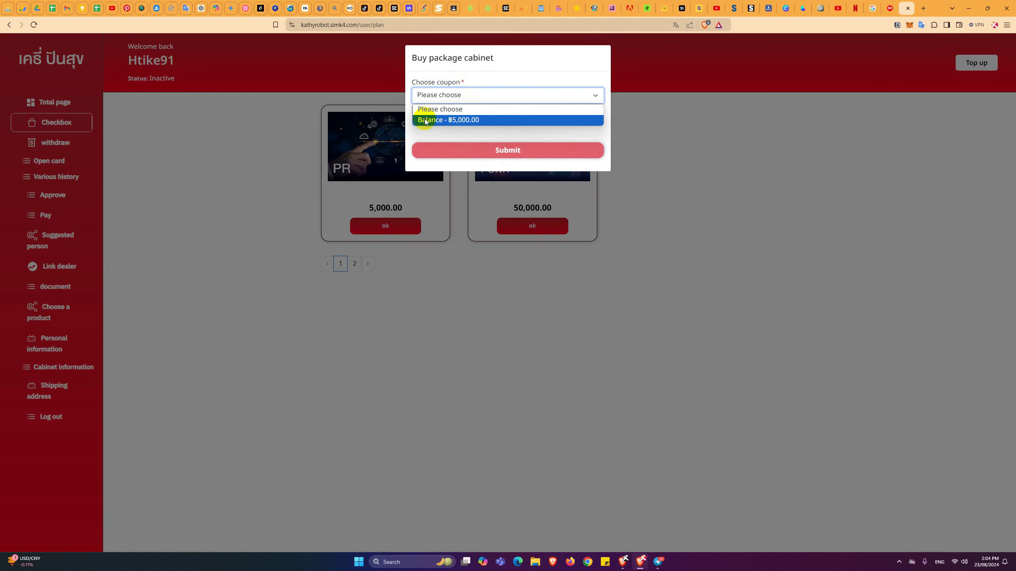
pyautogui.click(470, 121)
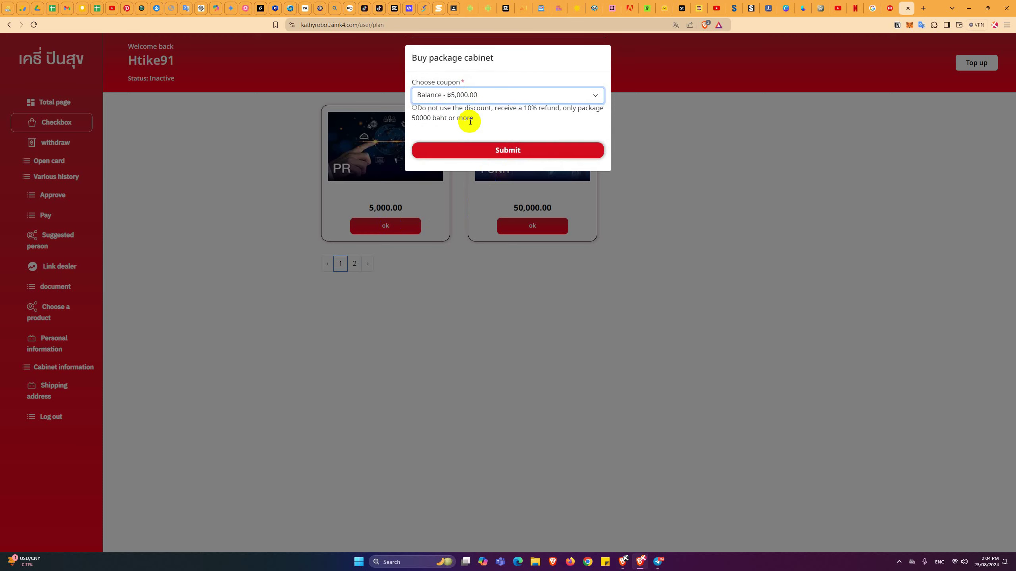
pyautogui.click(509, 151)
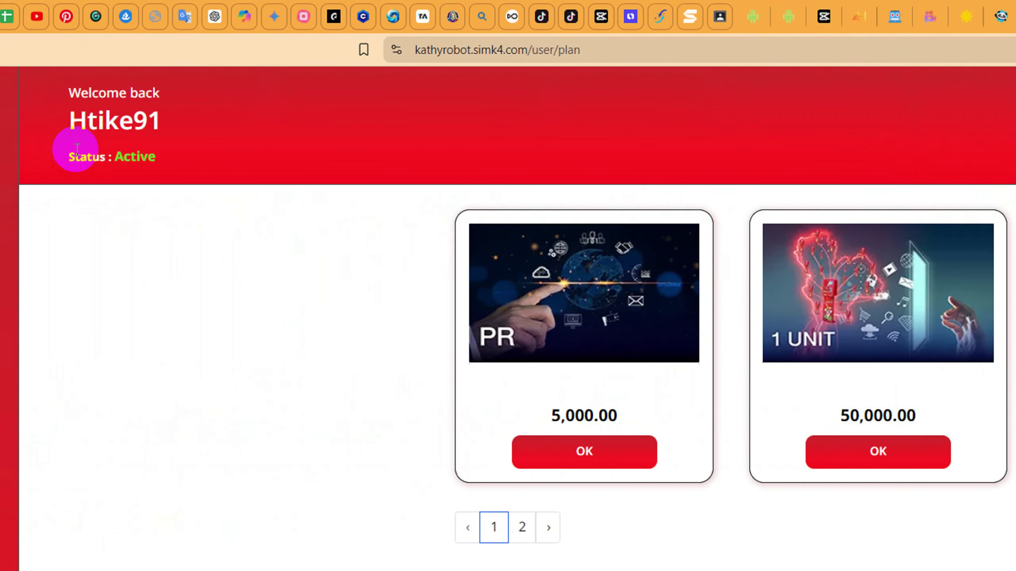
pyautogui.moveTo(173, 157); pyautogui.dragTo(230, 161)
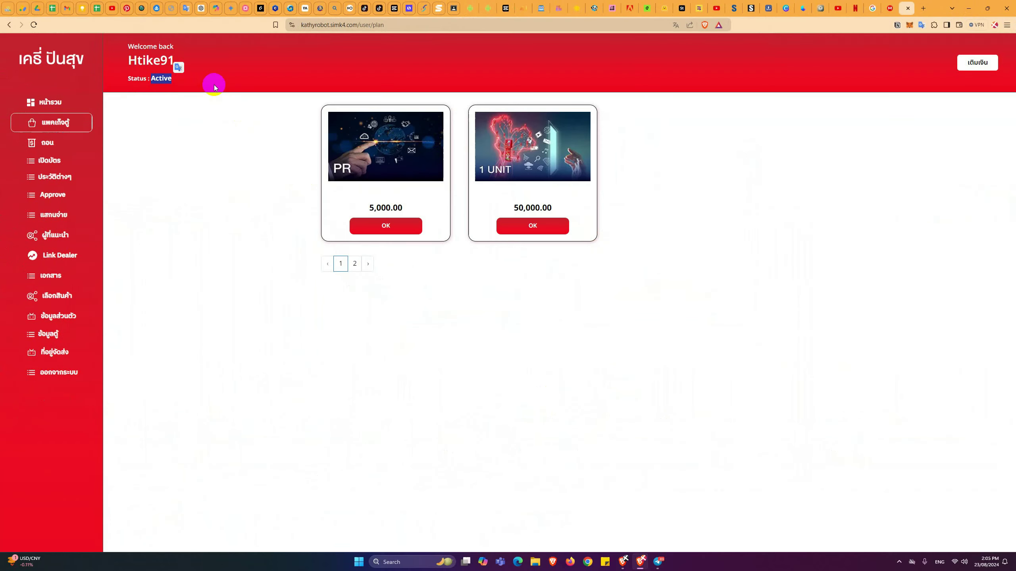
pyautogui.click(46, 103)
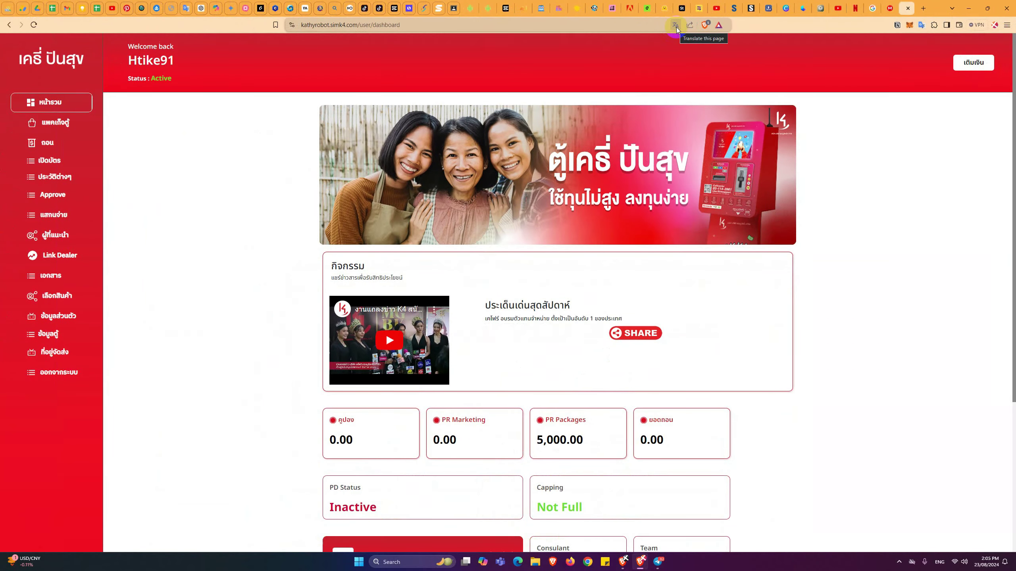
pyautogui.click(676, 26)
pyautogui.click(657, 42)
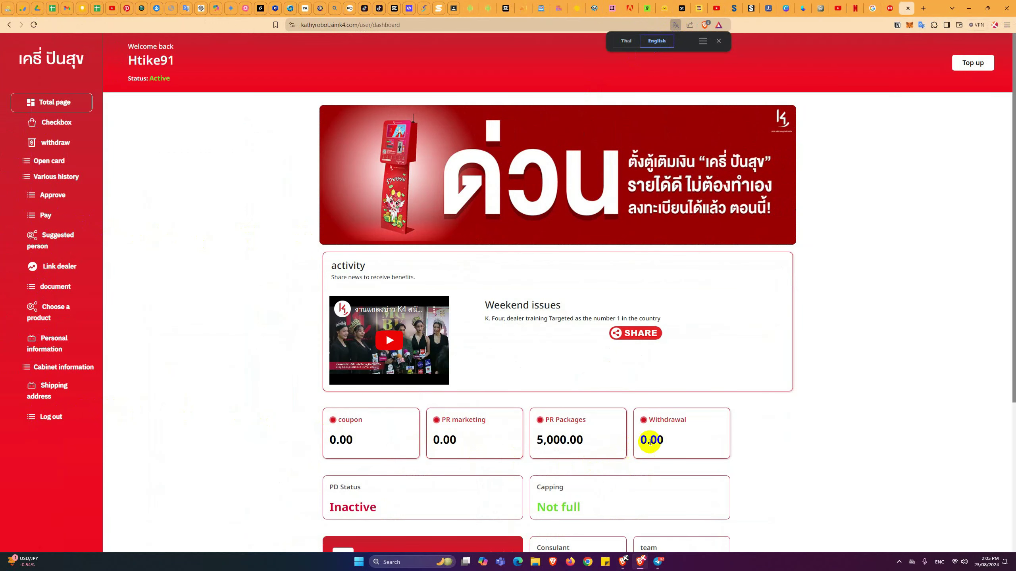
pyautogui.scroll(-1, 688, 424)
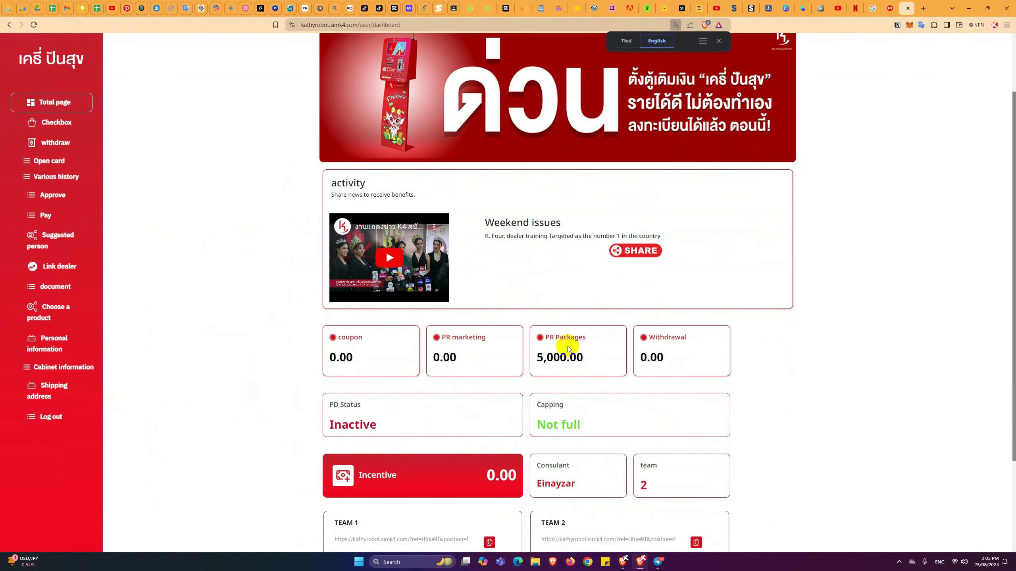
pyautogui.moveTo(567, 353); pyautogui.dragTo(546, 363)
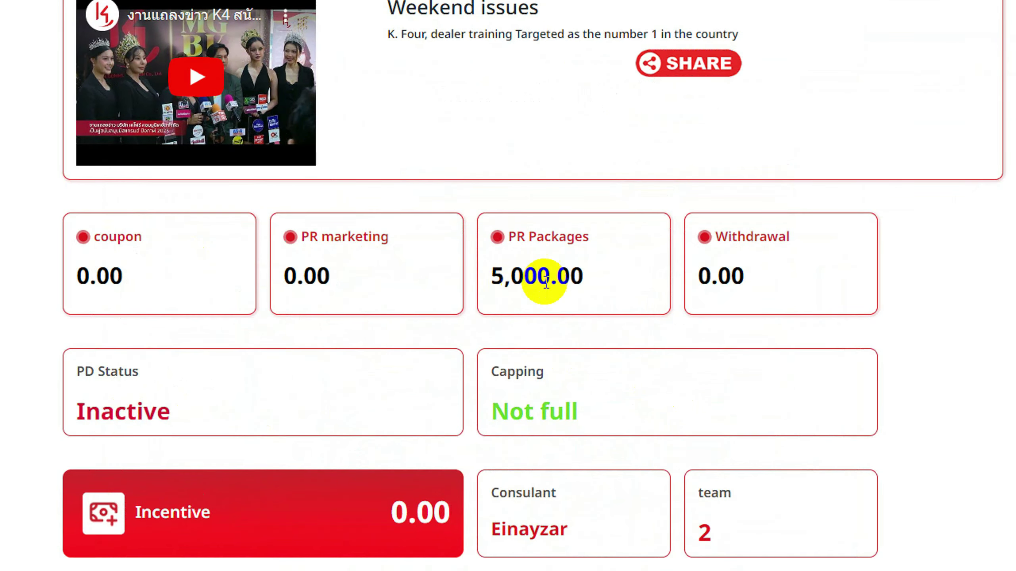